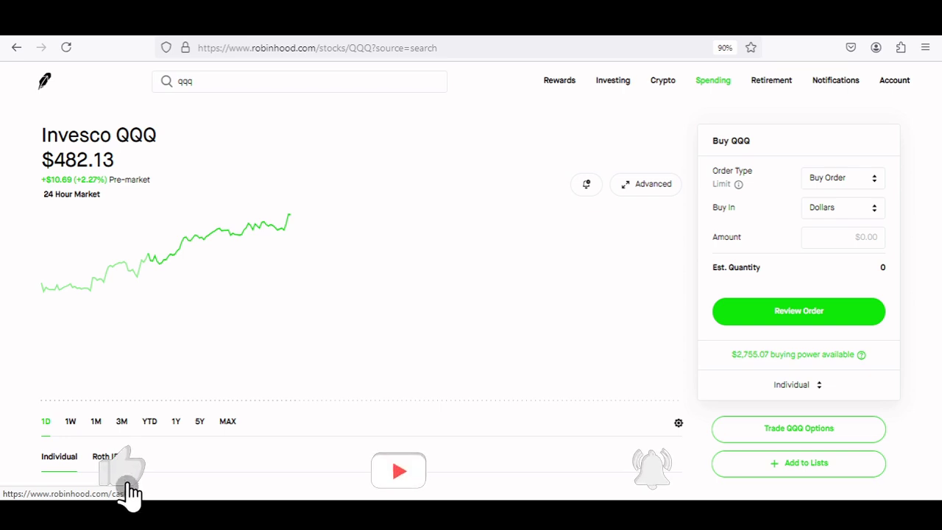
Open the QQQ options chain and set it to sell puts expiring September 20
click(799, 434)
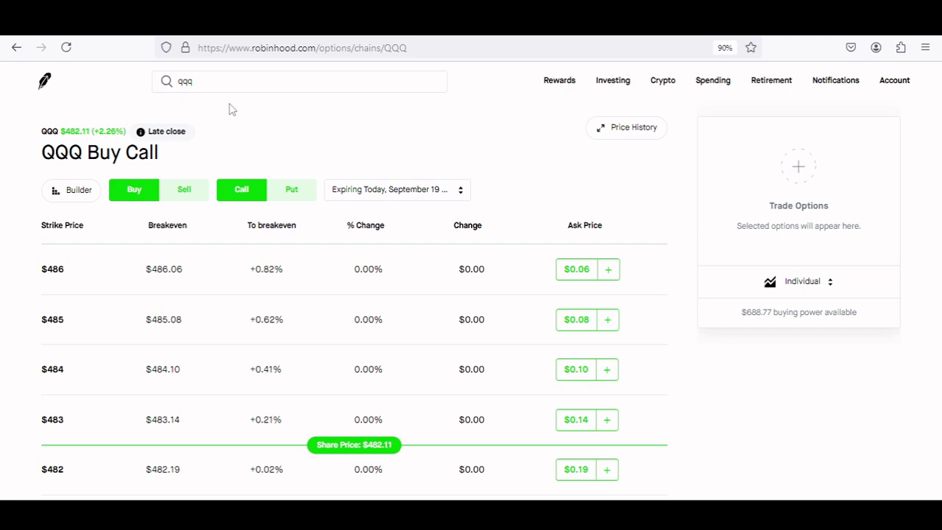
click(188, 190)
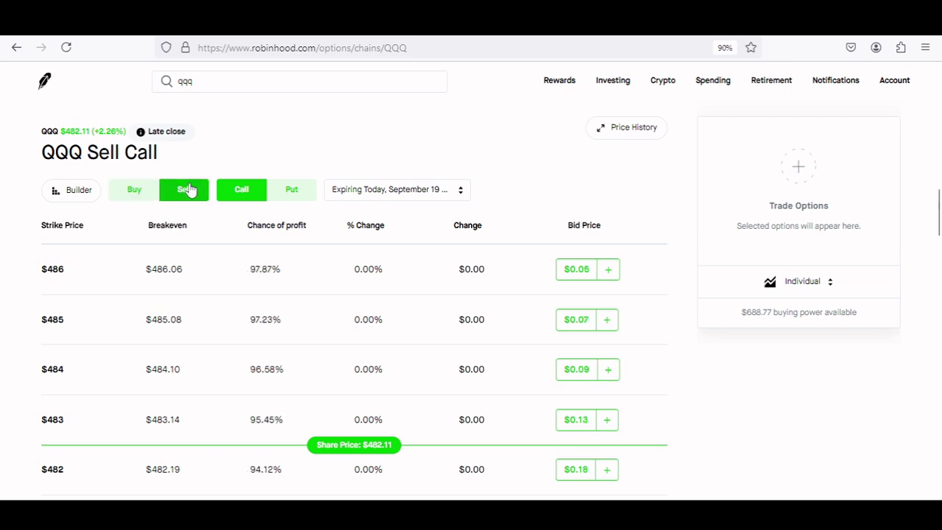
click(293, 190)
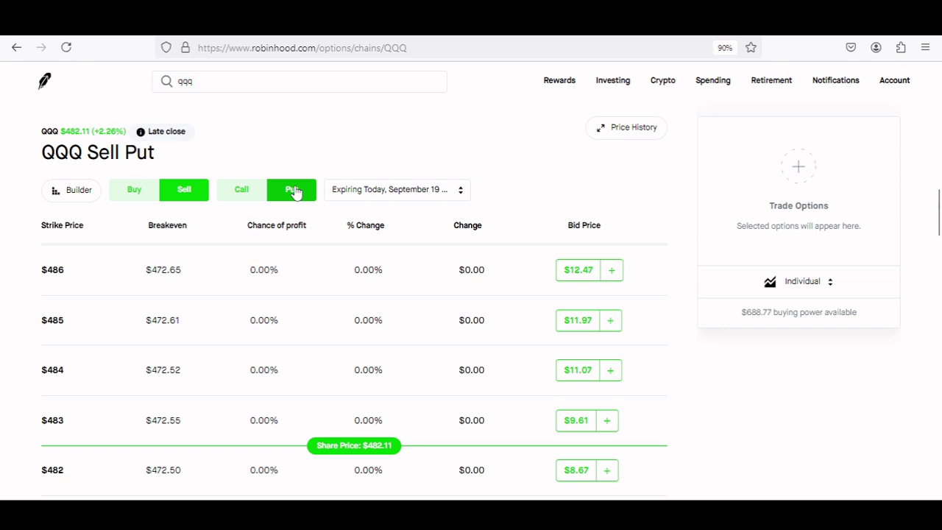
click(398, 192)
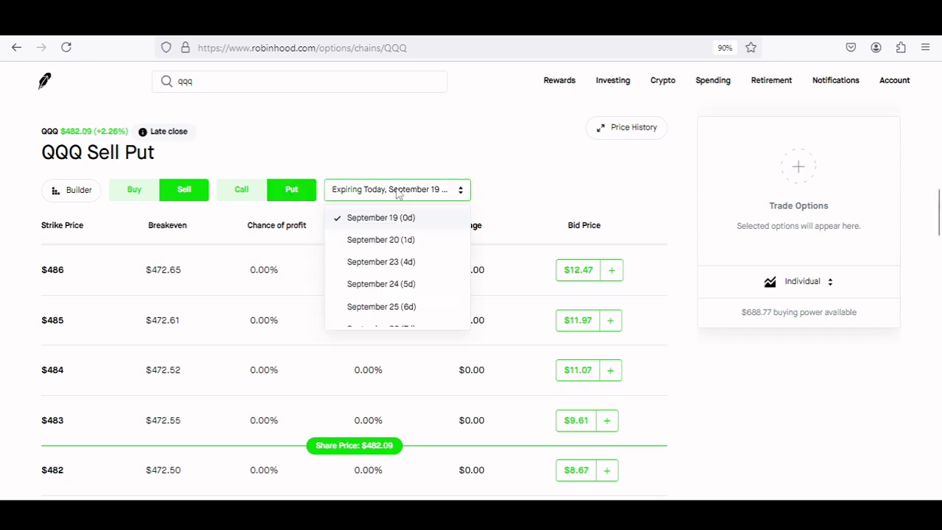
click(390, 241)
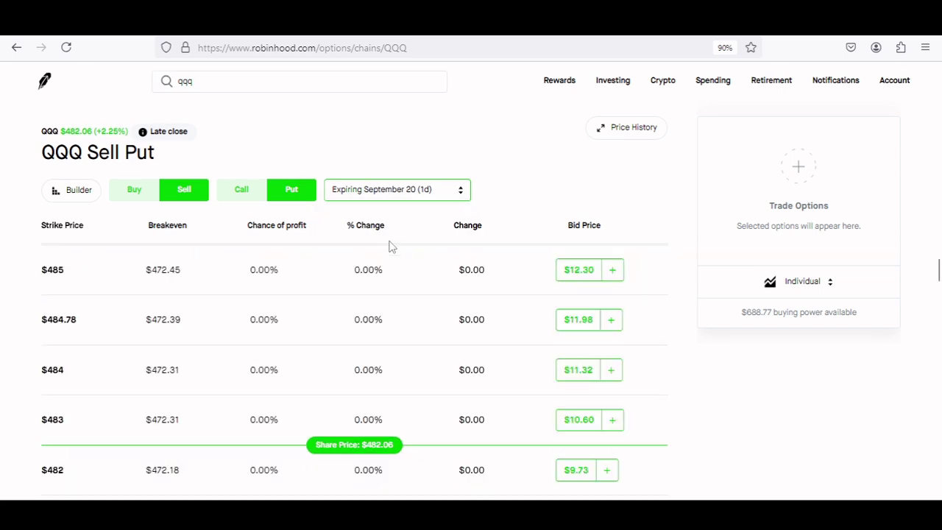
click(424, 203)
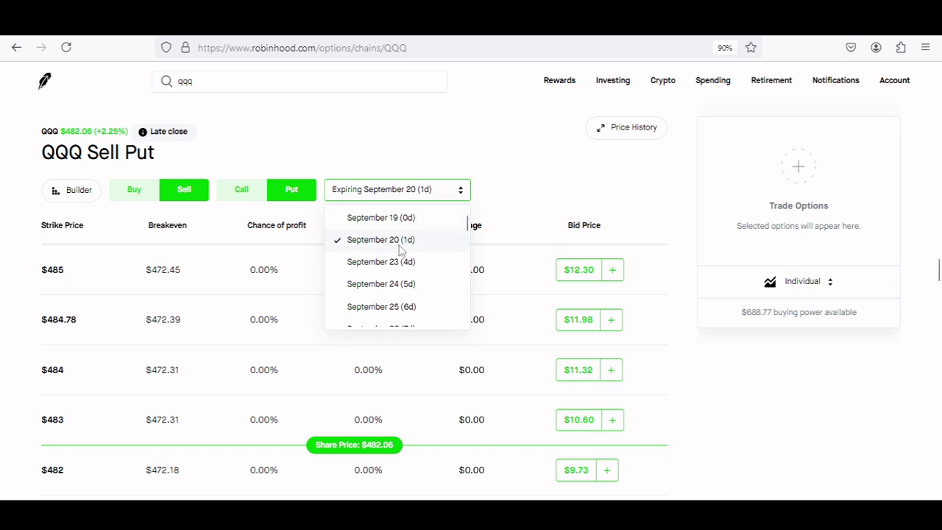
click(395, 246)
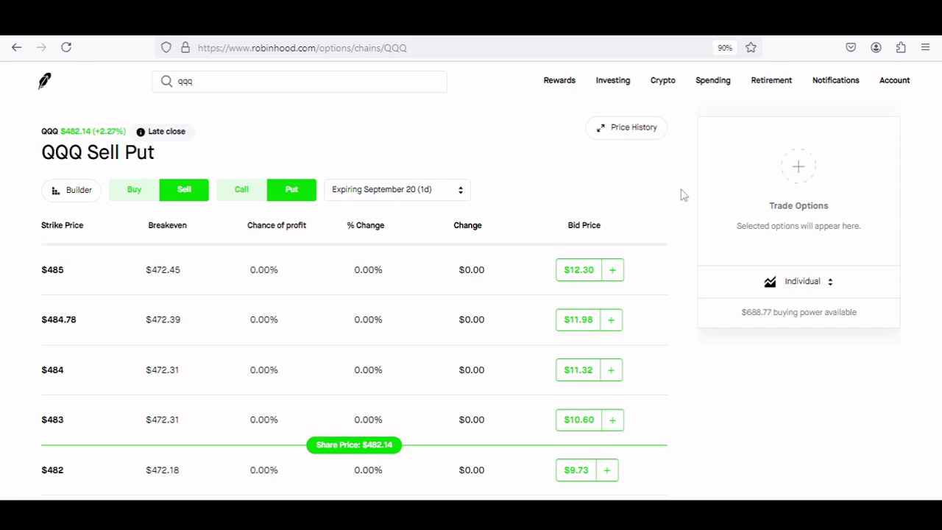
Build a put credit spread by selling the $465 put and buying the $464 put
scroll(683, 194, down, 2)
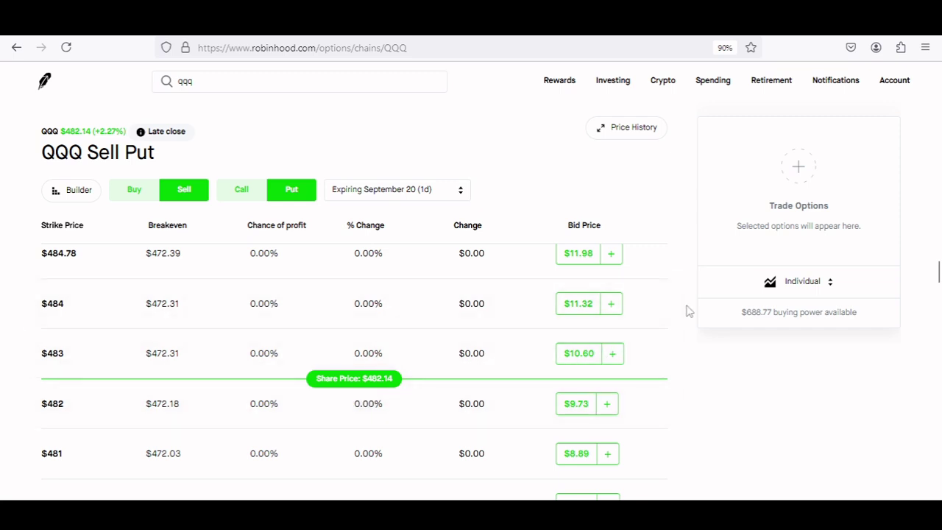
scroll(689, 312, down, 2)
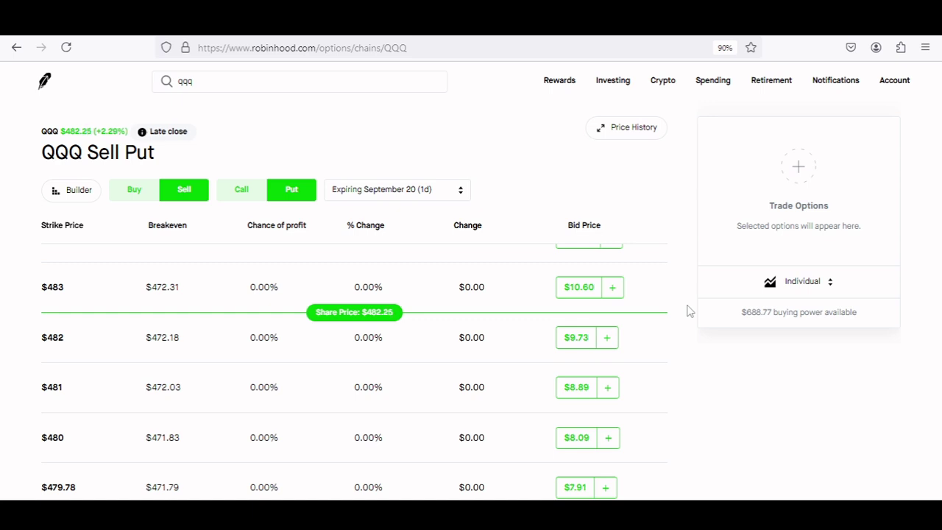
scroll(688, 312, down, 1)
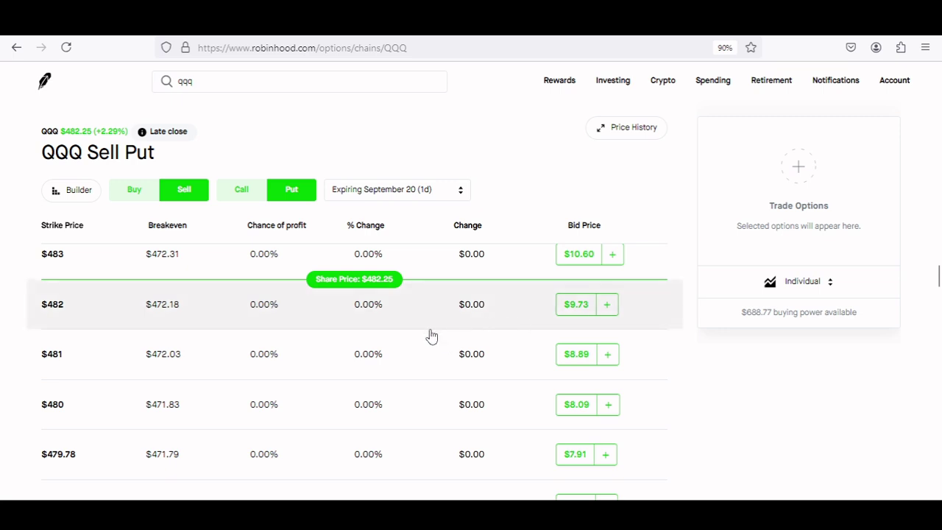
scroll(432, 336, down, 5)
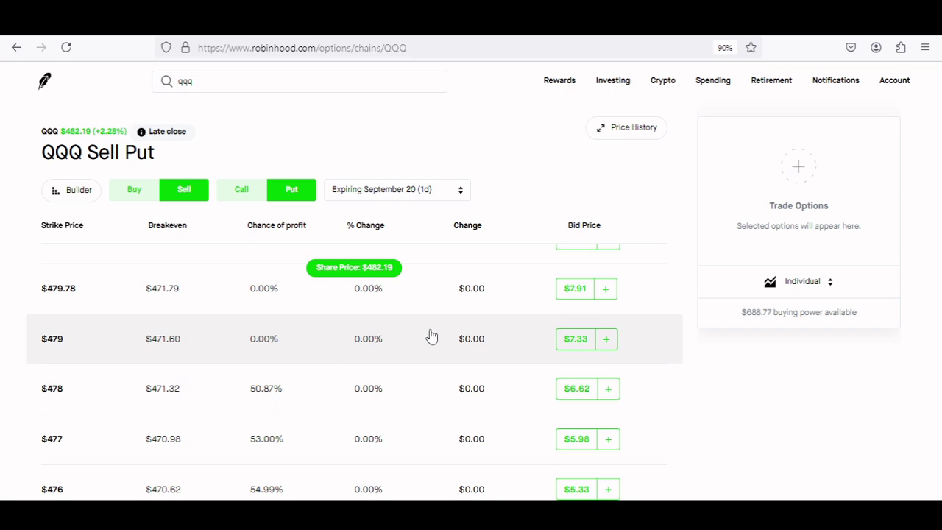
scroll(431, 336, down, 4)
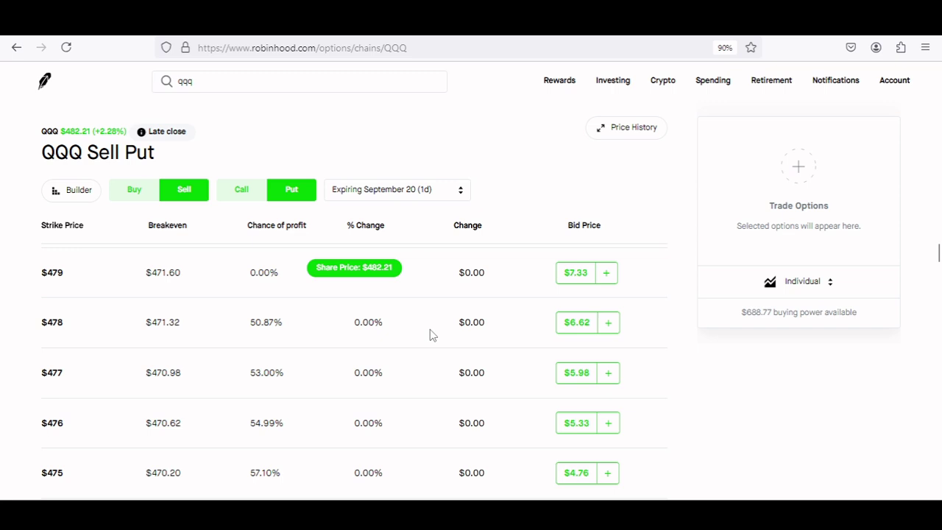
scroll(431, 335, down, 4)
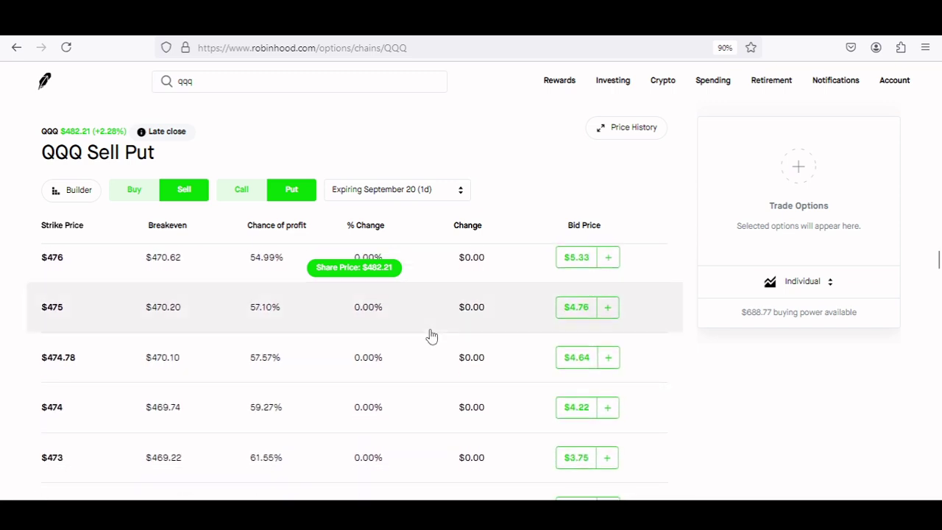
scroll(431, 336, down, 6)
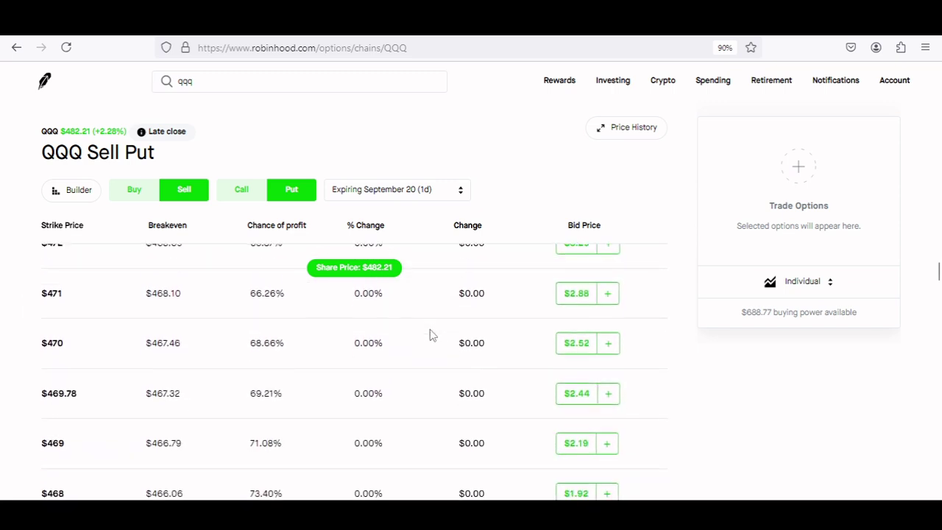
scroll(431, 336, down, 5)
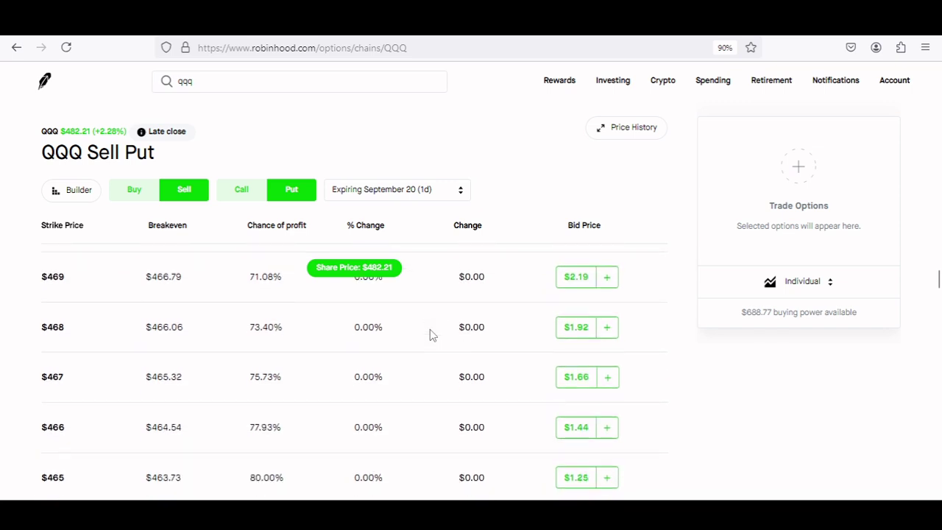
scroll(432, 335, down, 2)
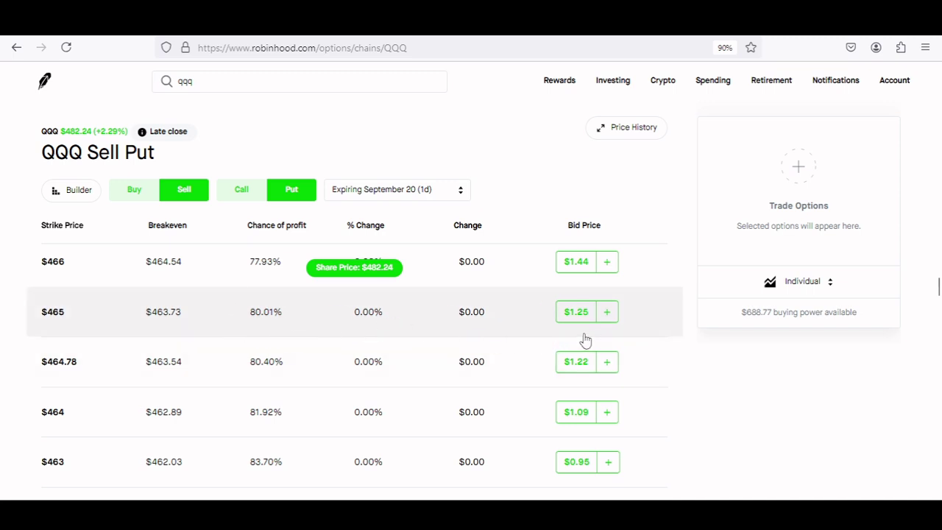
click(607, 312)
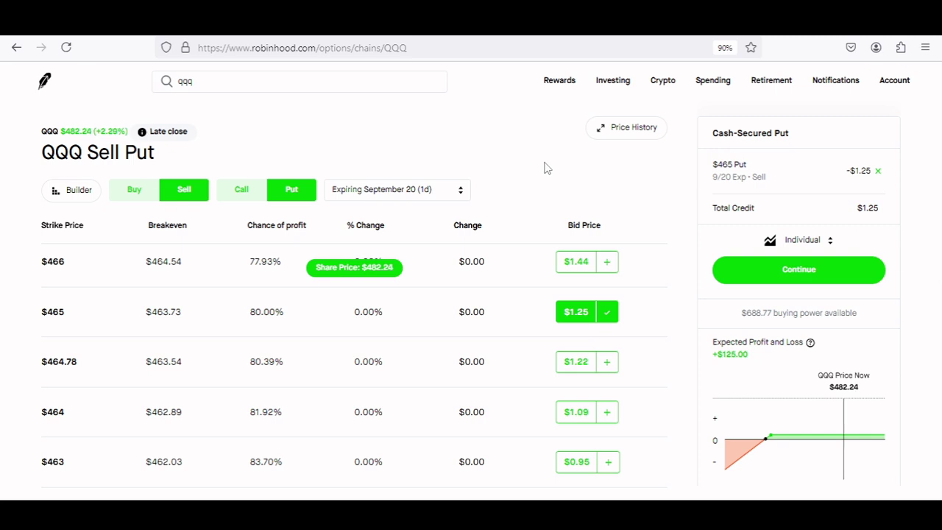
click(144, 193)
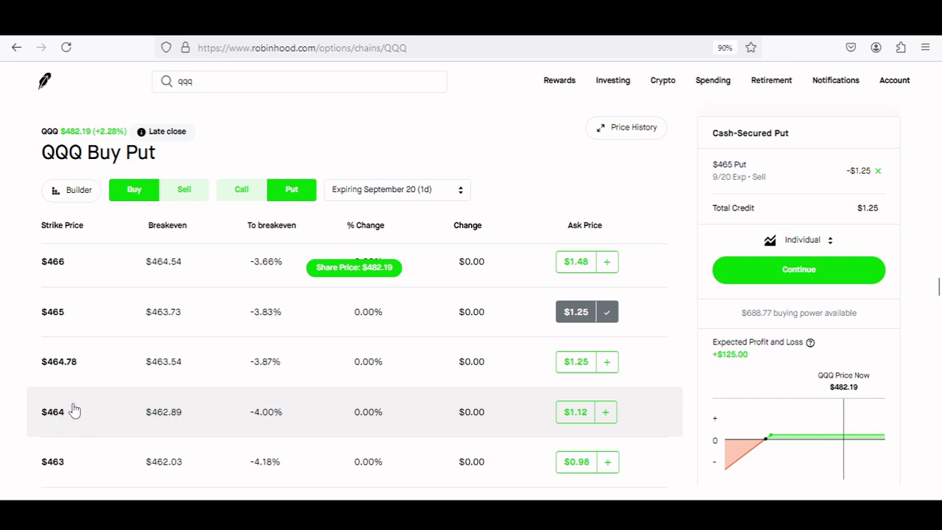
click(608, 416)
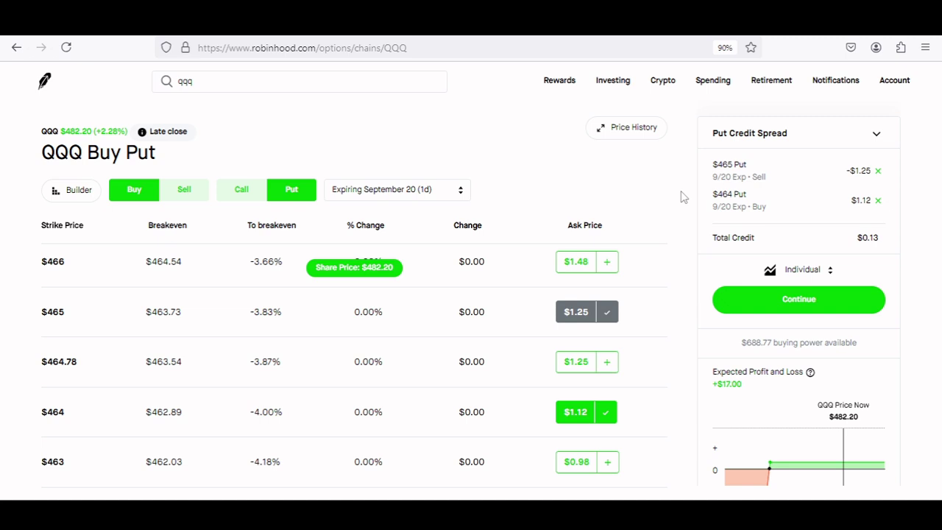
Set the put credit spread order to 1 contract and bring up its order review
click(791, 301)
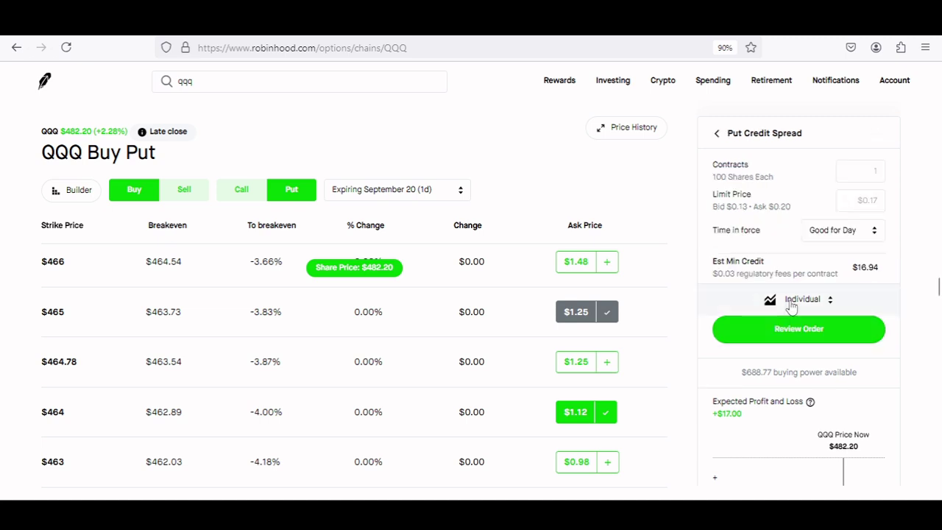
click(854, 173)
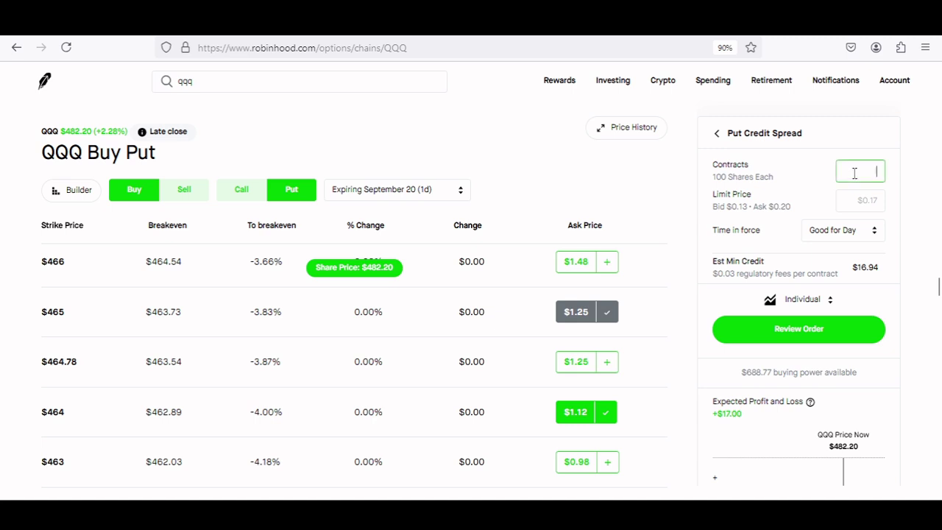
text(1)
click(797, 332)
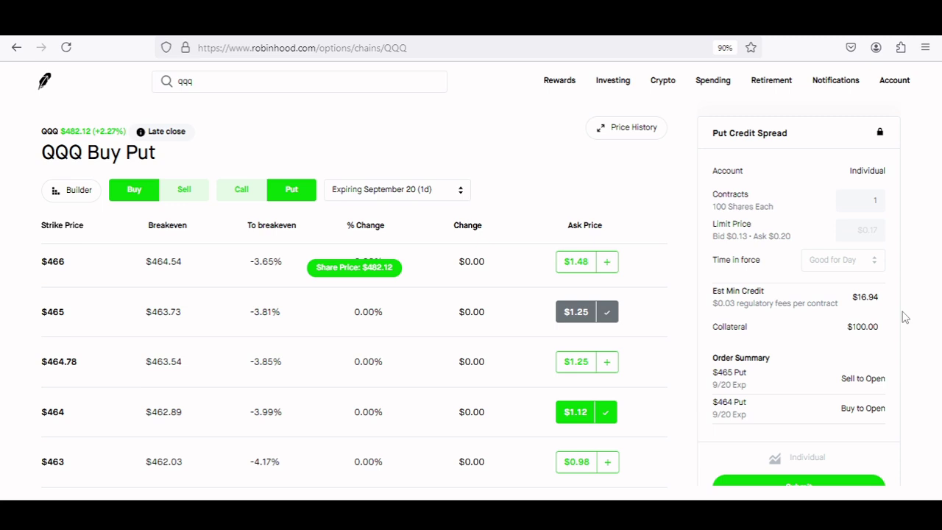
Remove both the bought $464 put and the sold $465 put from the trade
click(609, 413)
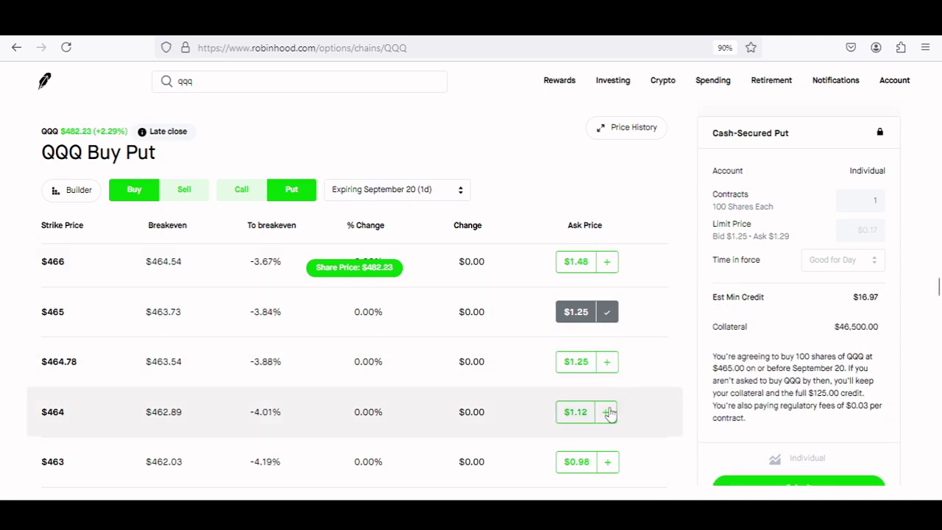
click(203, 201)
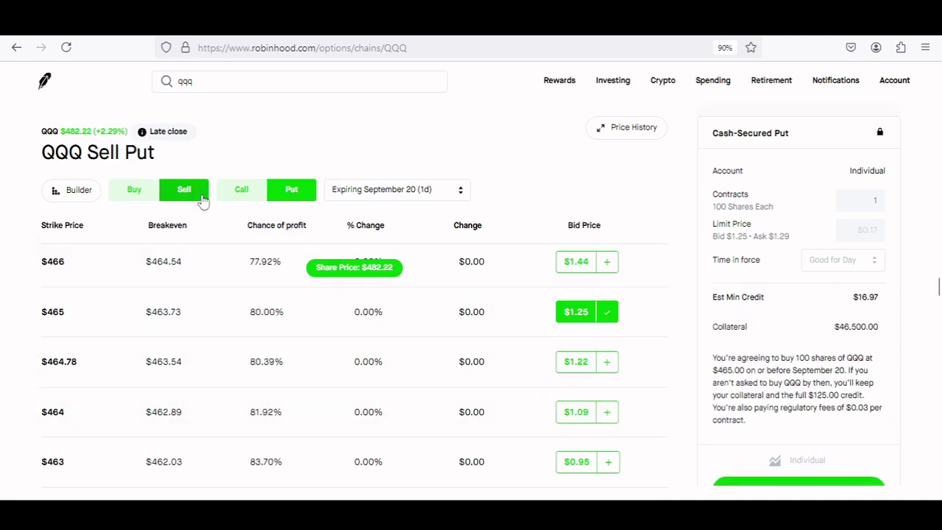
click(608, 312)
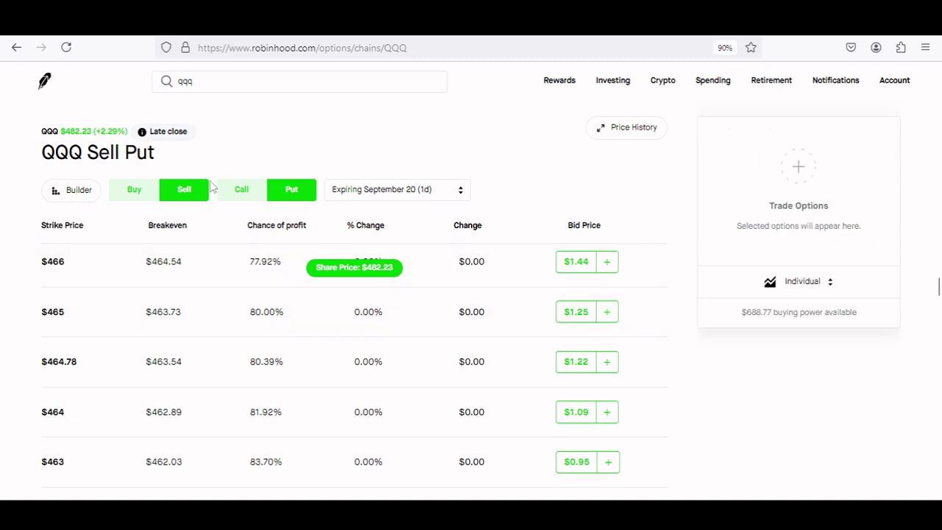
Switch the options chain to sell calls expiring September 23
click(245, 194)
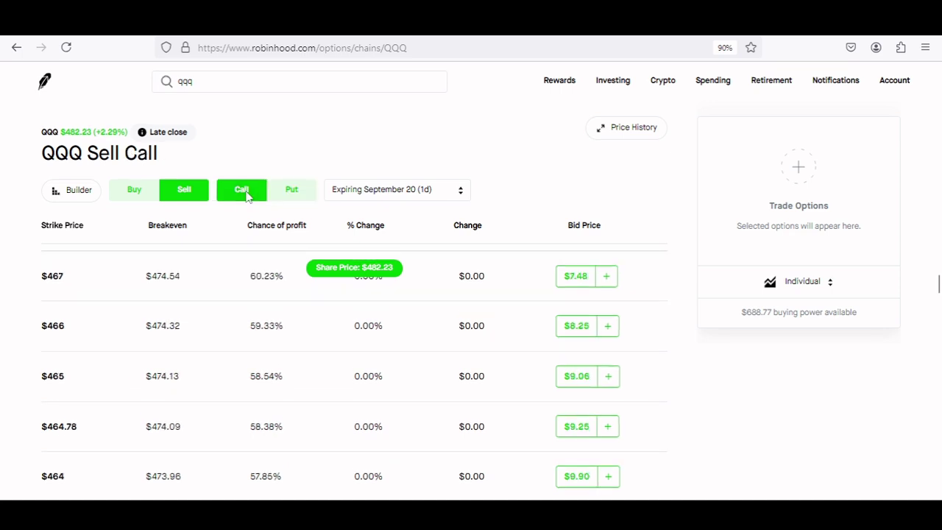
click(392, 199)
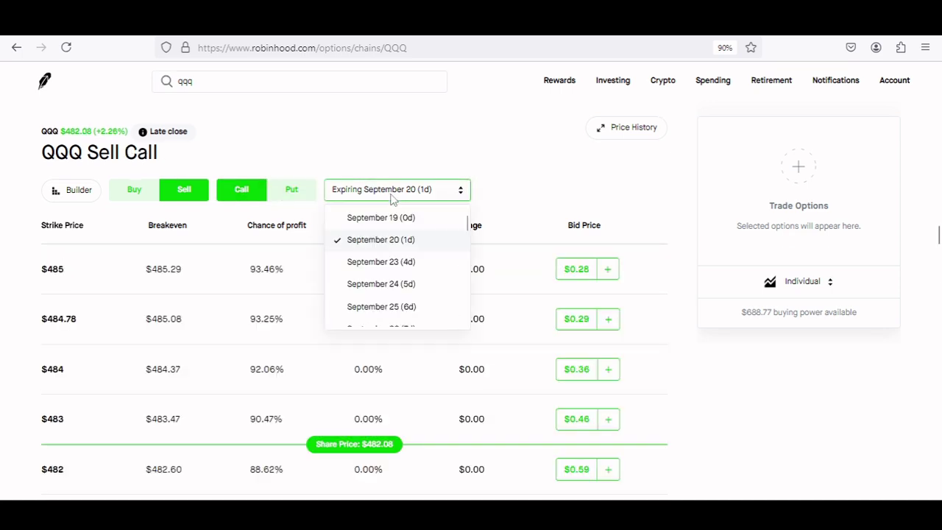
click(390, 268)
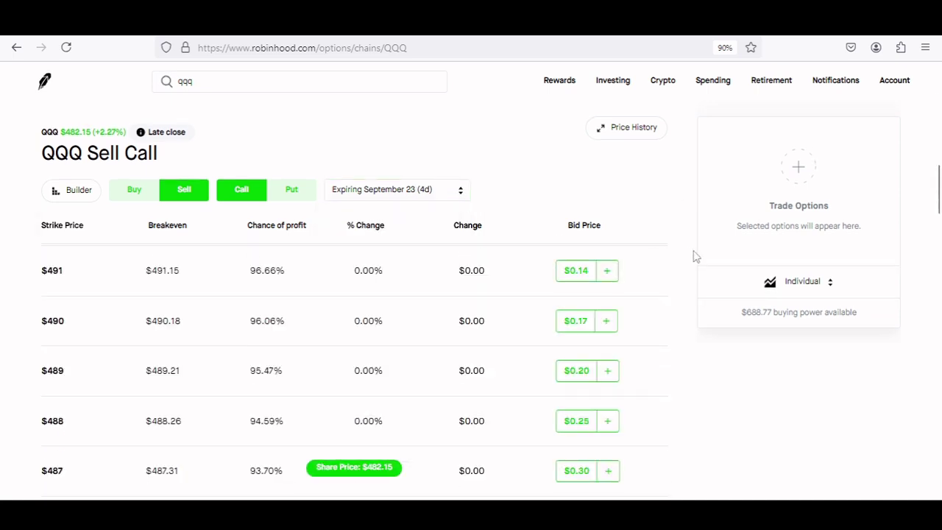
Build a call credit spread by selling the $484 call and buying the $485 call
scroll(696, 256, down, 5)
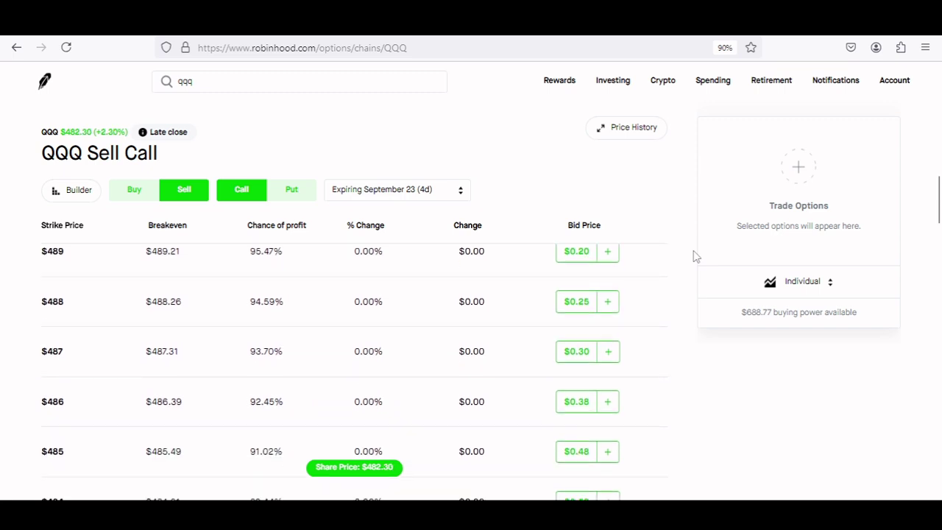
scroll(695, 256, up, 1)
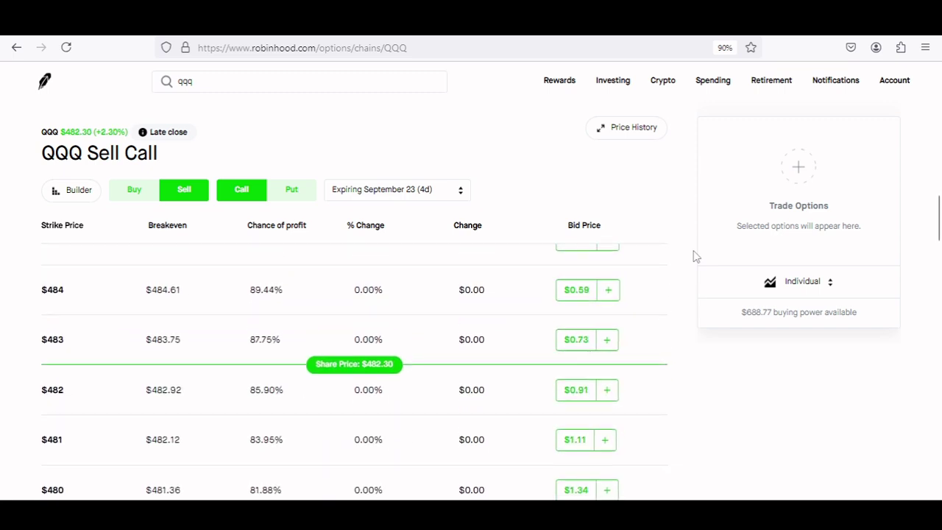
scroll(696, 256, up, 1)
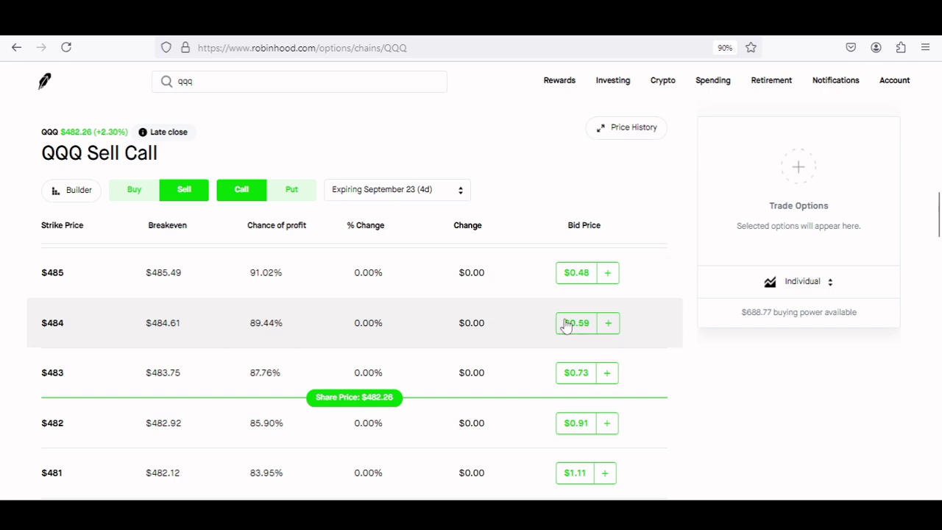
click(608, 326)
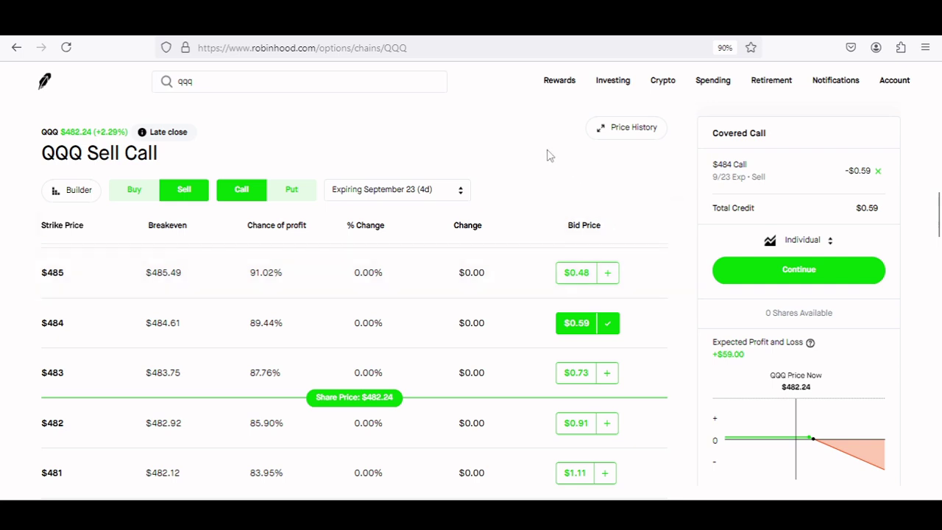
click(135, 192)
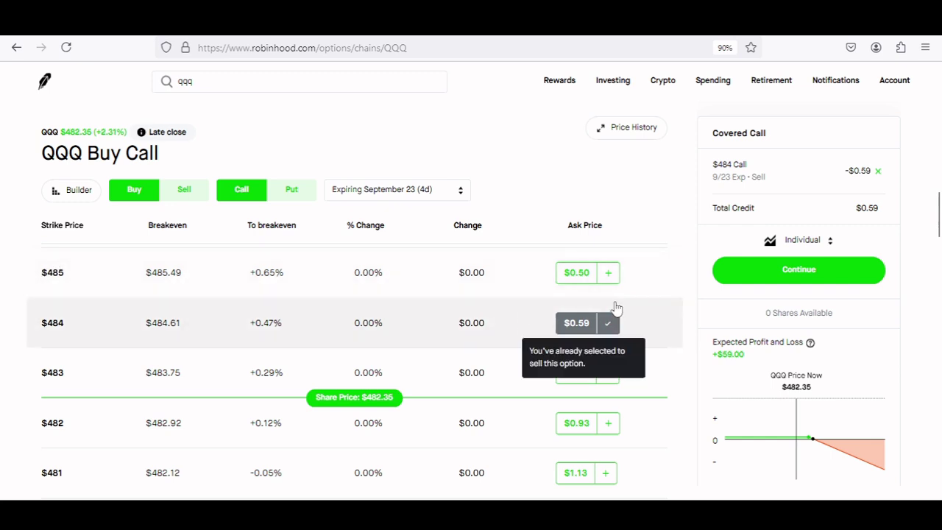
click(611, 279)
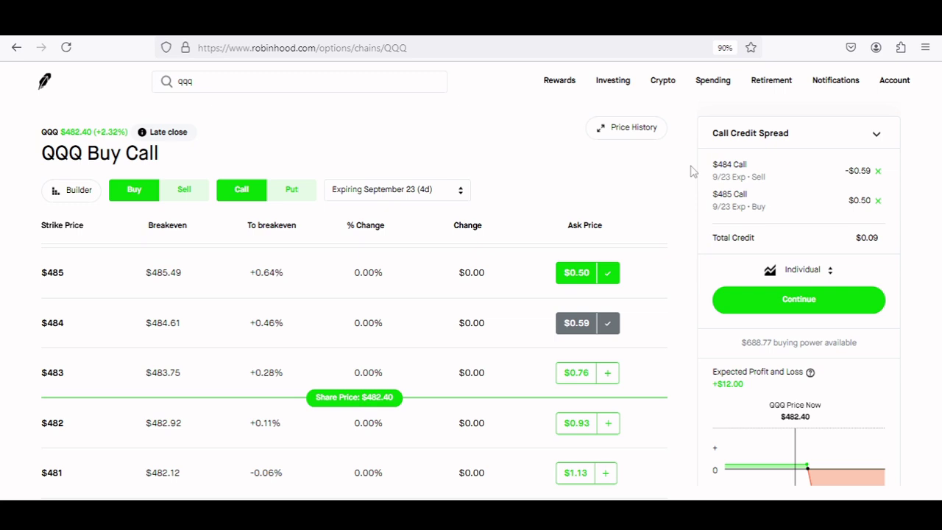
Set the call credit spread order to 2 contracts and bring up its order review
click(789, 309)
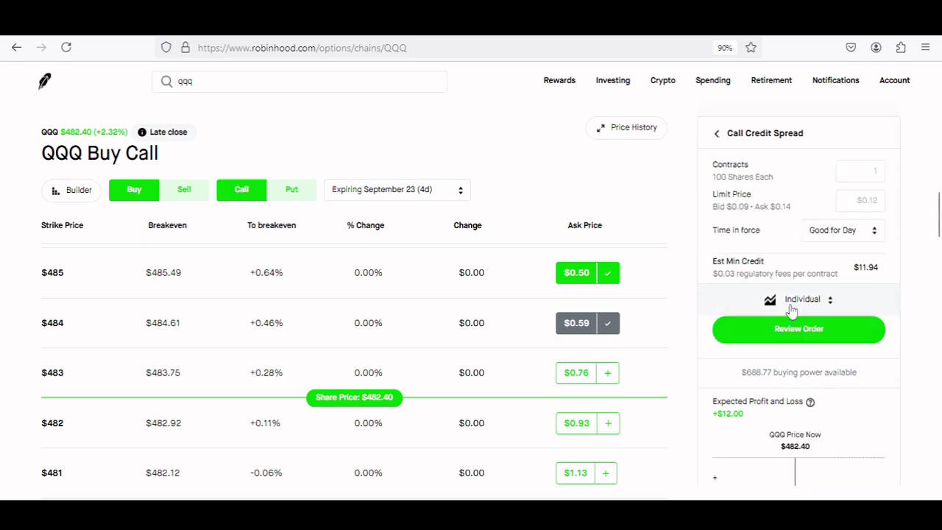
click(873, 170)
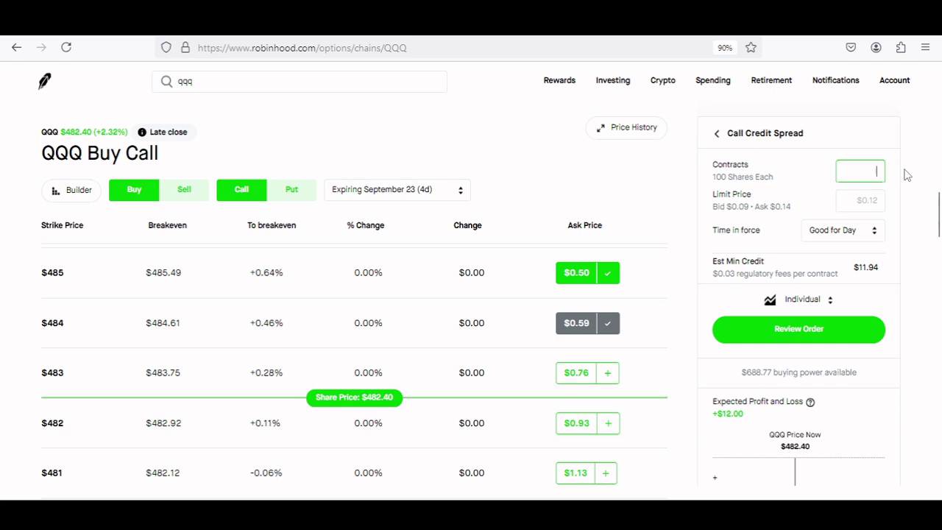
text(2)
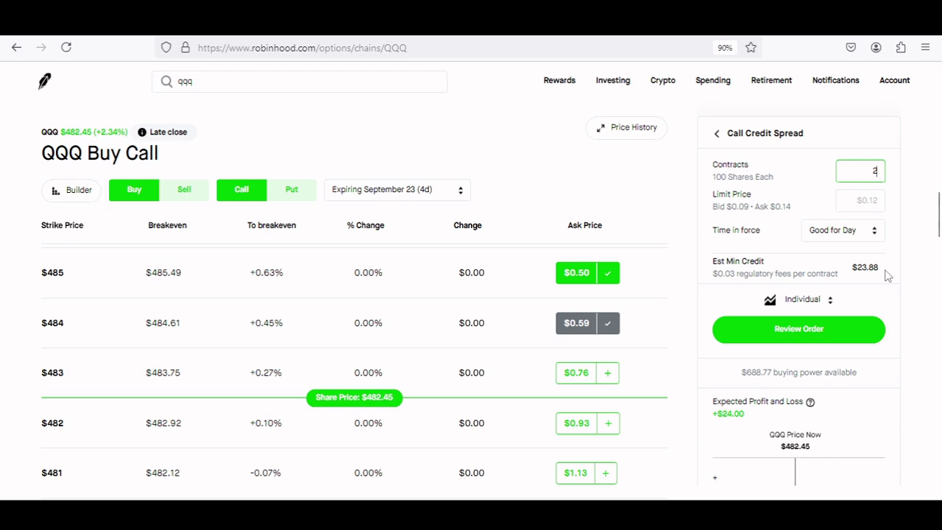
click(799, 330)
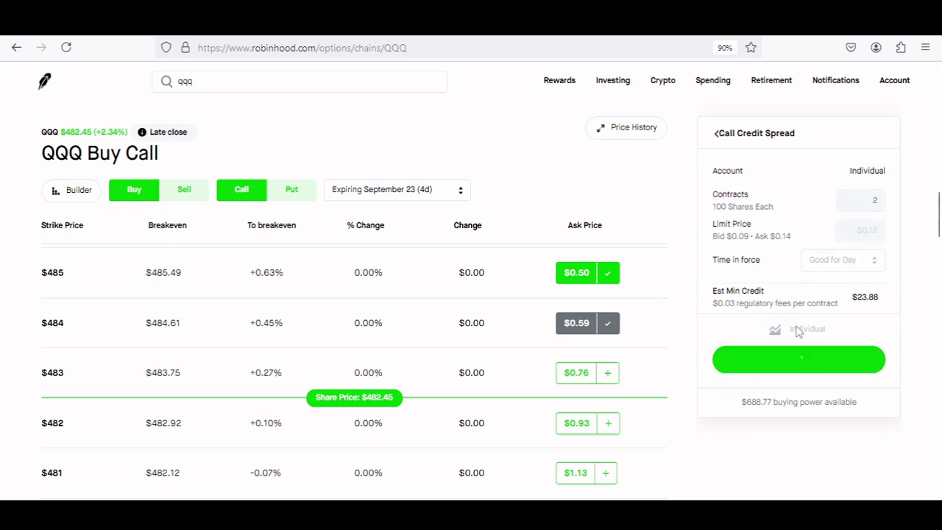